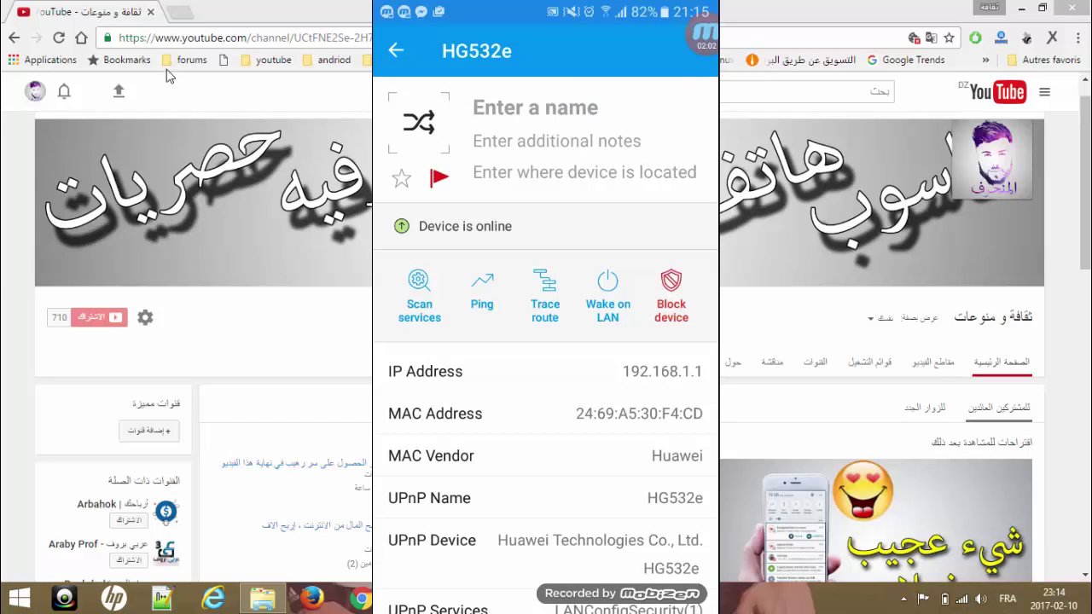
Open a new blank browser tab
left_click(179, 12)
Load the router login page at 192.168.1.1 and close the Mobizen phone mirror overlay
type("192.168.1.1")
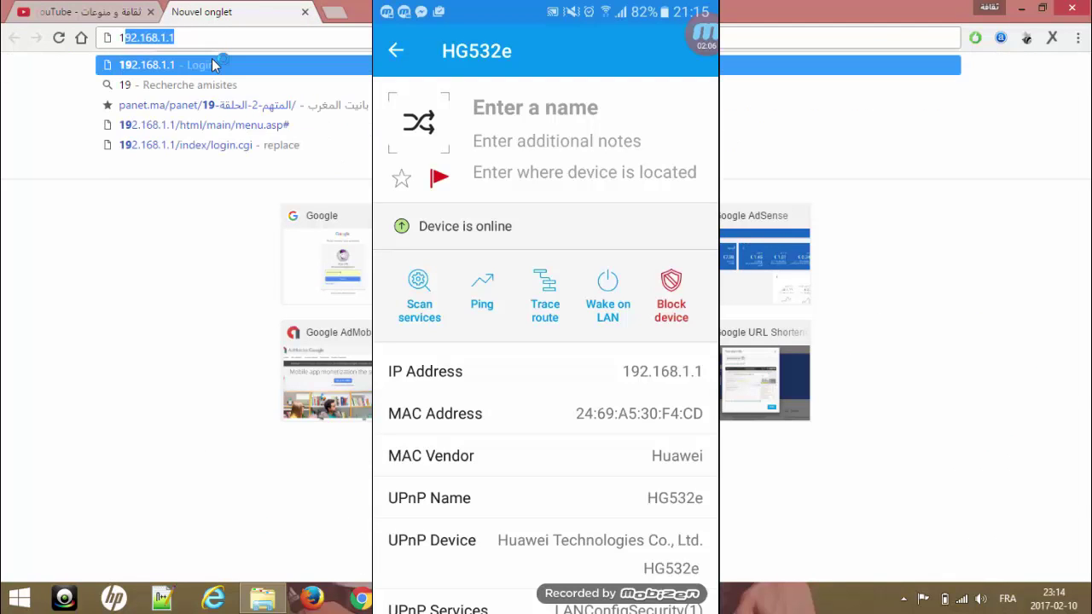
left_click(213, 65)
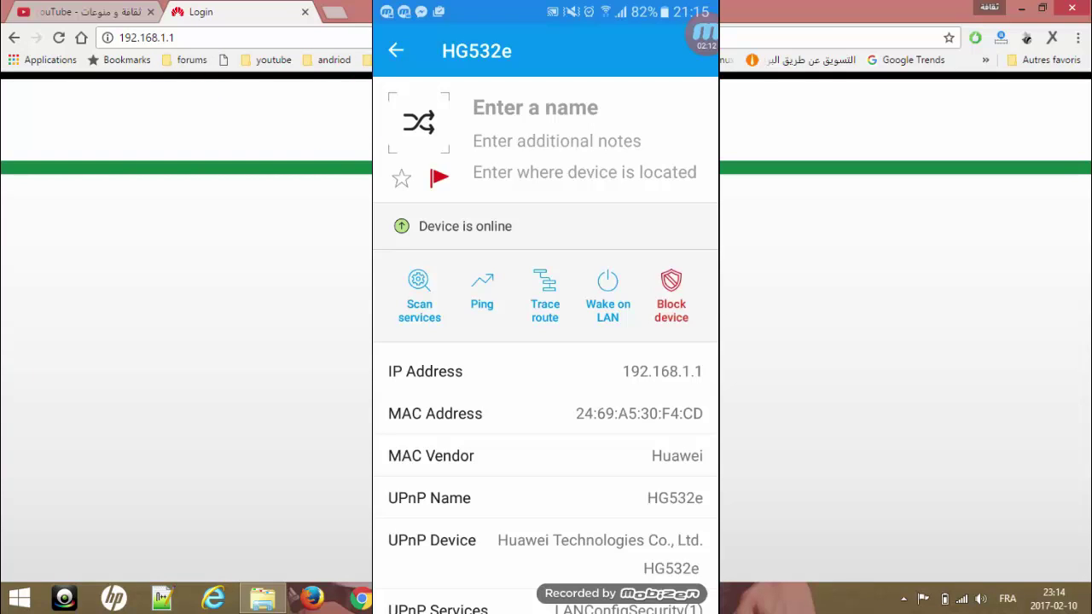
left_click(705, 34)
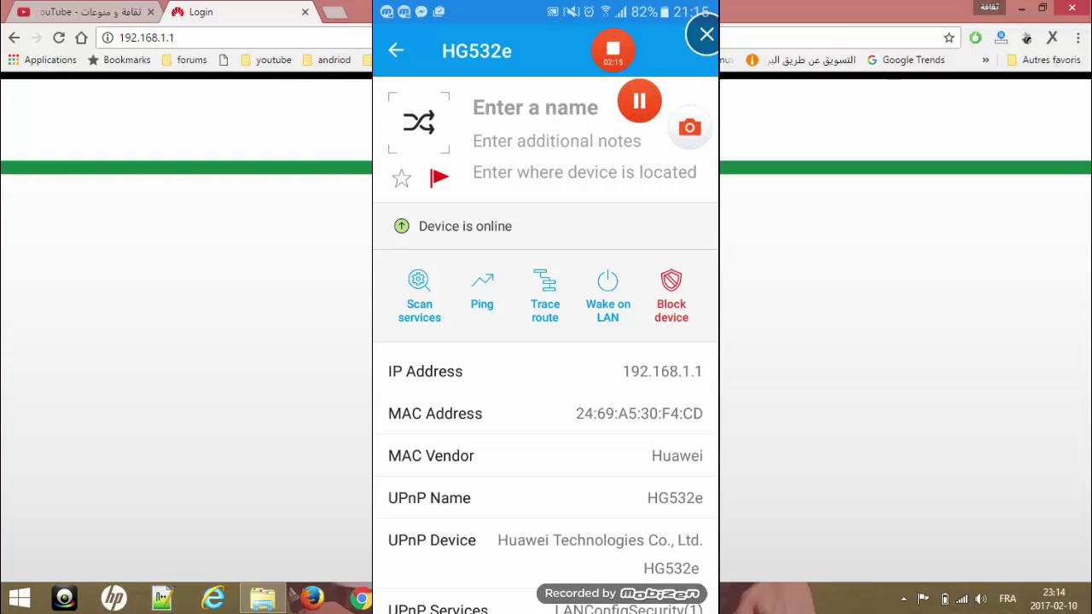
left_click(613, 49)
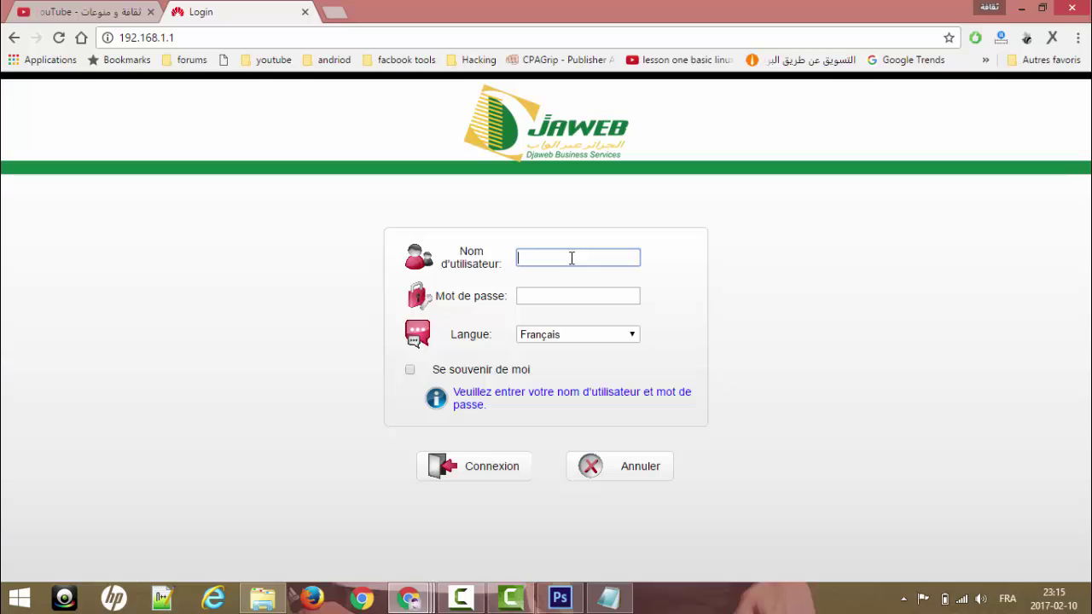
Log in to the router with the administrator username and password
type("admin")
key("Tab")
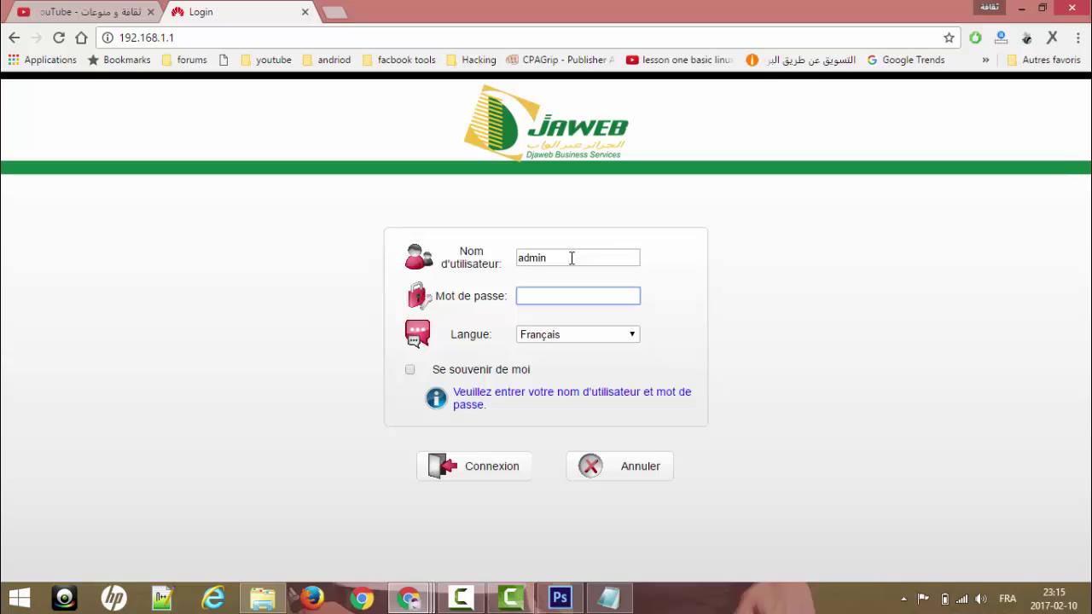
type("adminadmin")
key("Return")
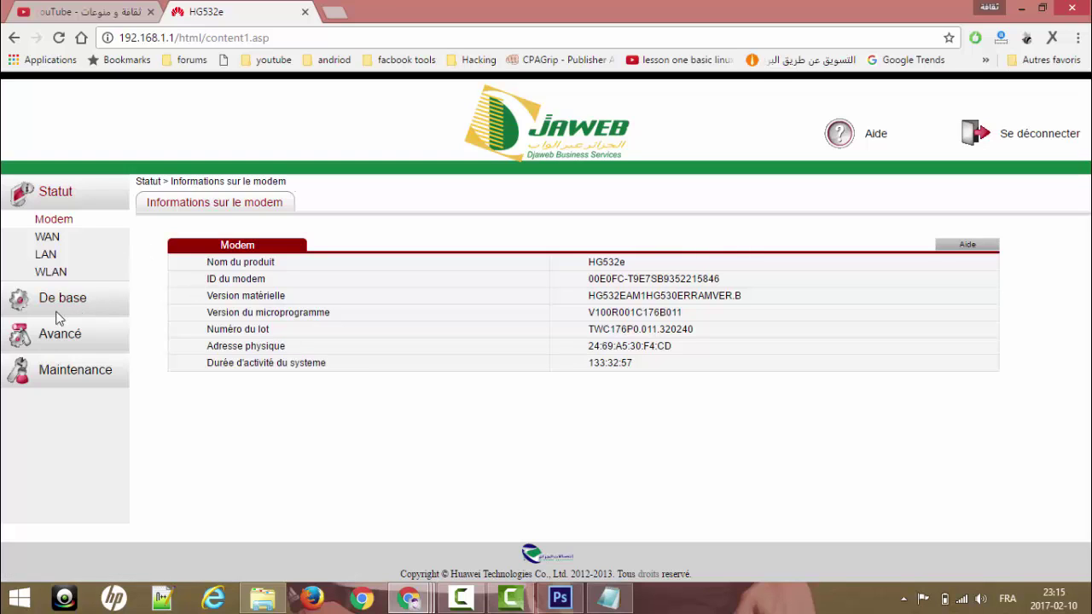
Go to Avancé > Filtre and enter 2469A530F4CD as the source MAC address
left_click(75, 338)
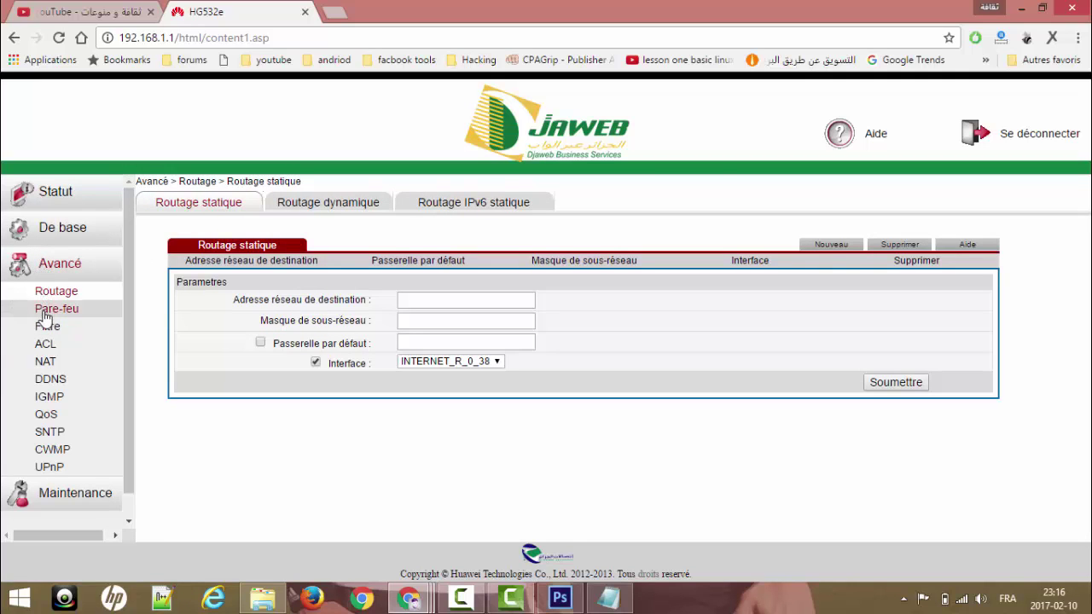
left_click(46, 328)
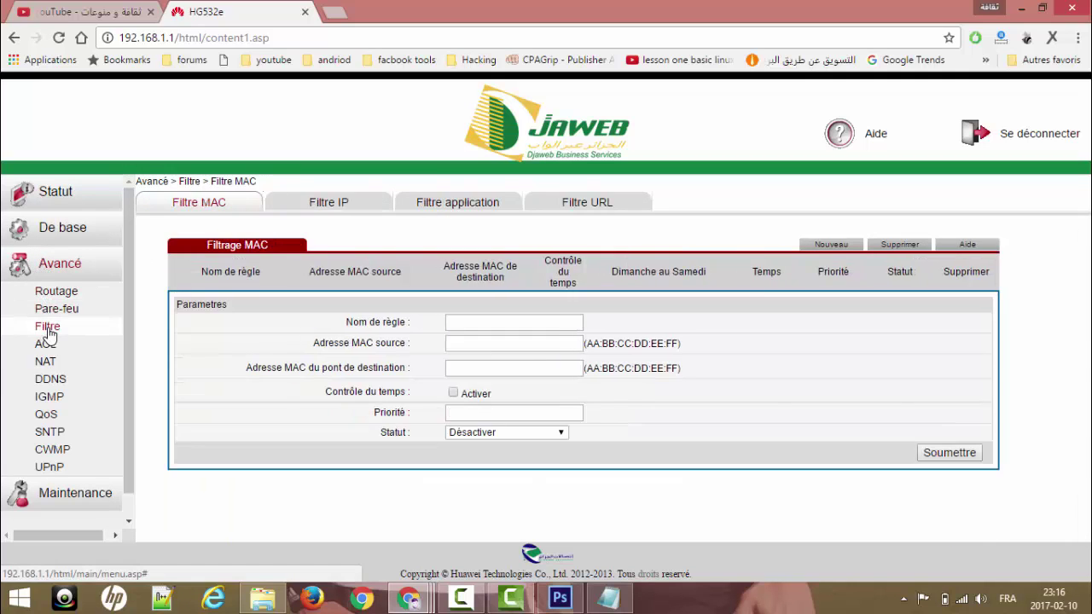
left_click(466, 325)
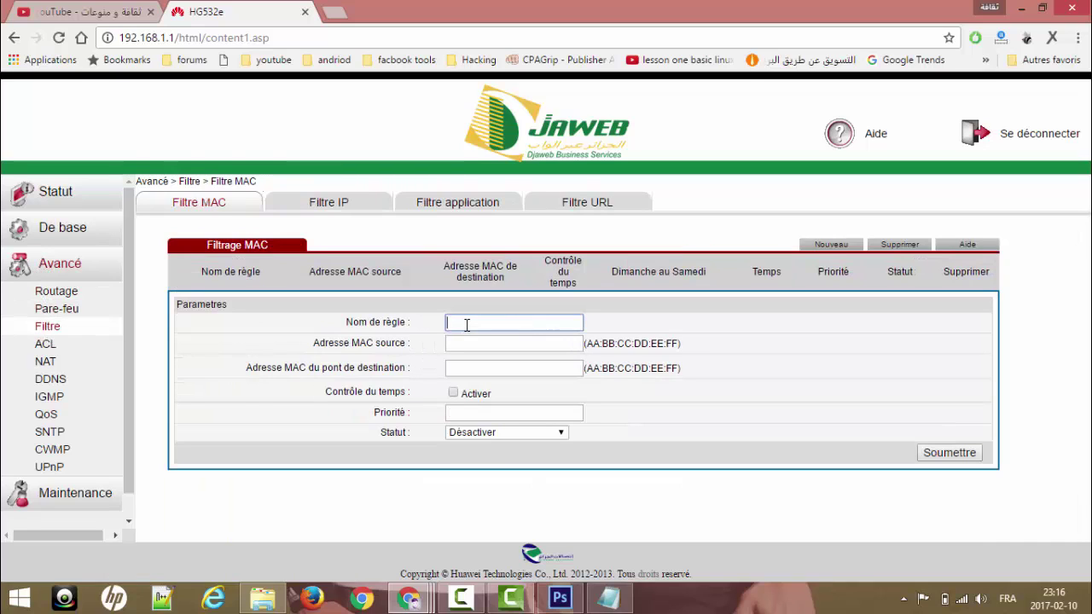
left_click(470, 343)
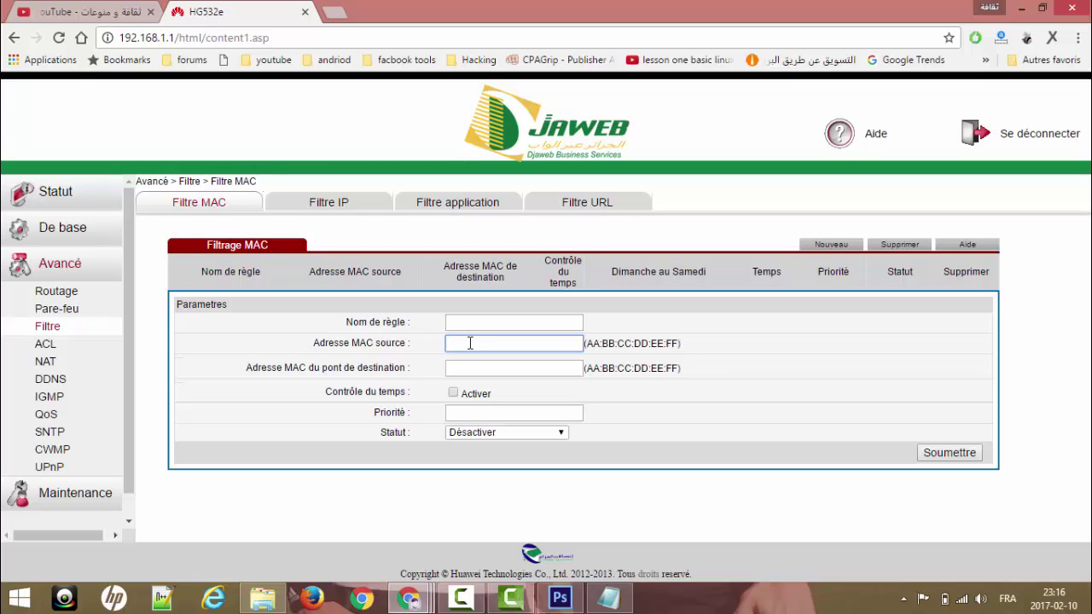
type("2469A530F4CD")
Insert colons to format the source MAC as 24:69:A5:30:F4:CD
left_click(459, 343)
type(":")
key("Right")
type(":")
key("Right")
key("Right")
type(":")
key("Right")
key("Right")
type(":")
key("Right")
key("Right")
type(":")
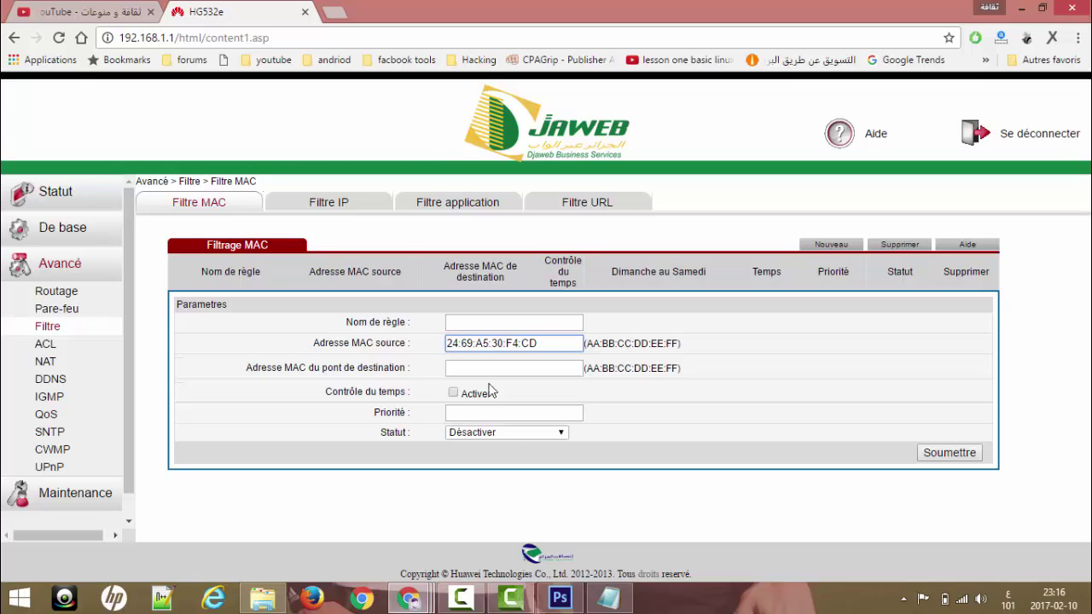
Set the rule status to Rejeter and enable time control
left_click(561, 434)
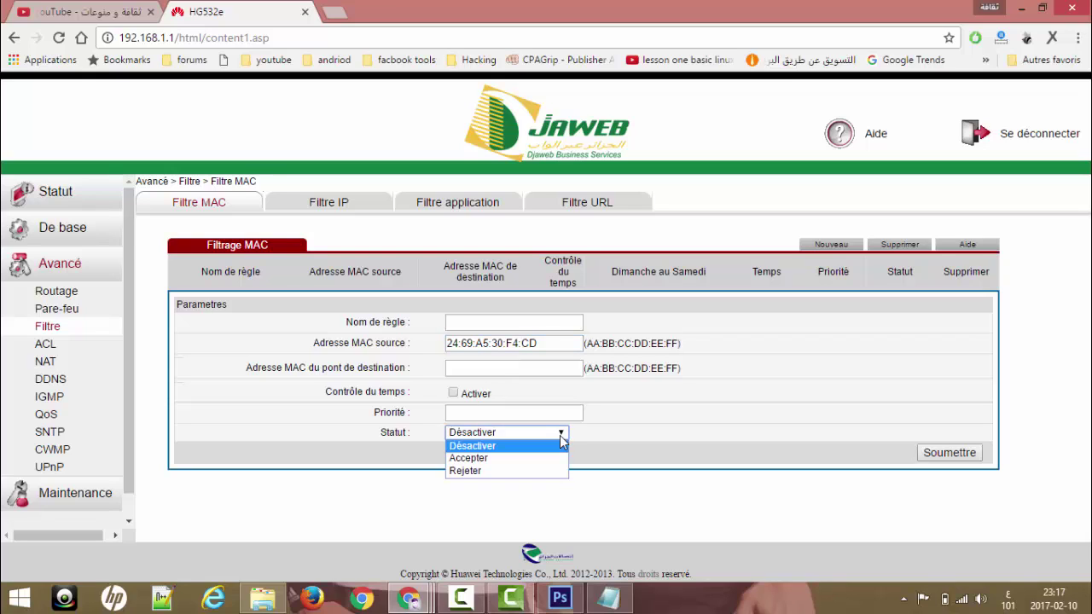
left_click(517, 471)
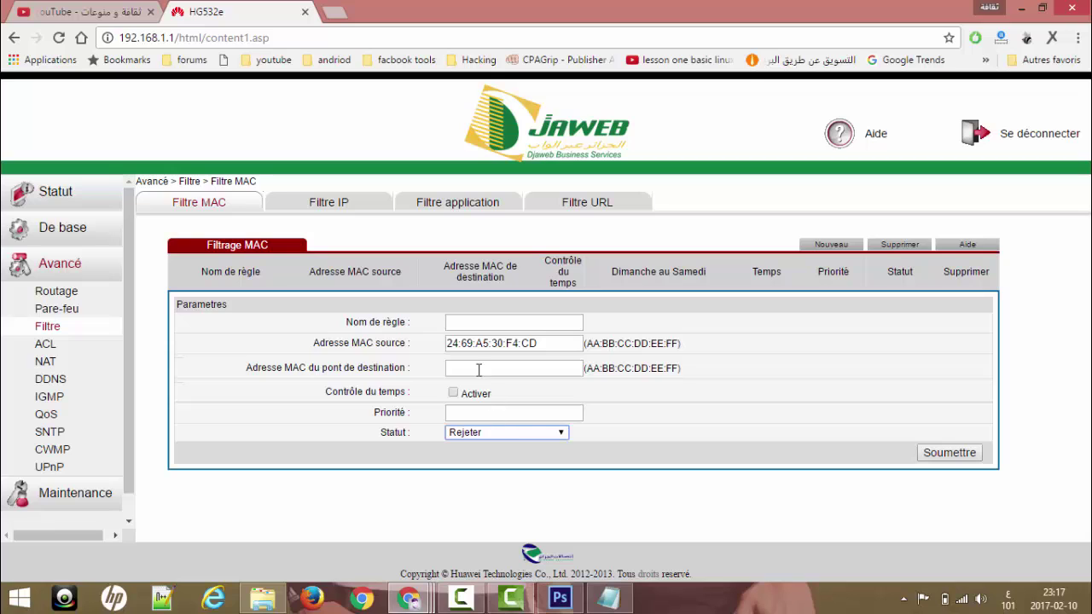
left_click(453, 394)
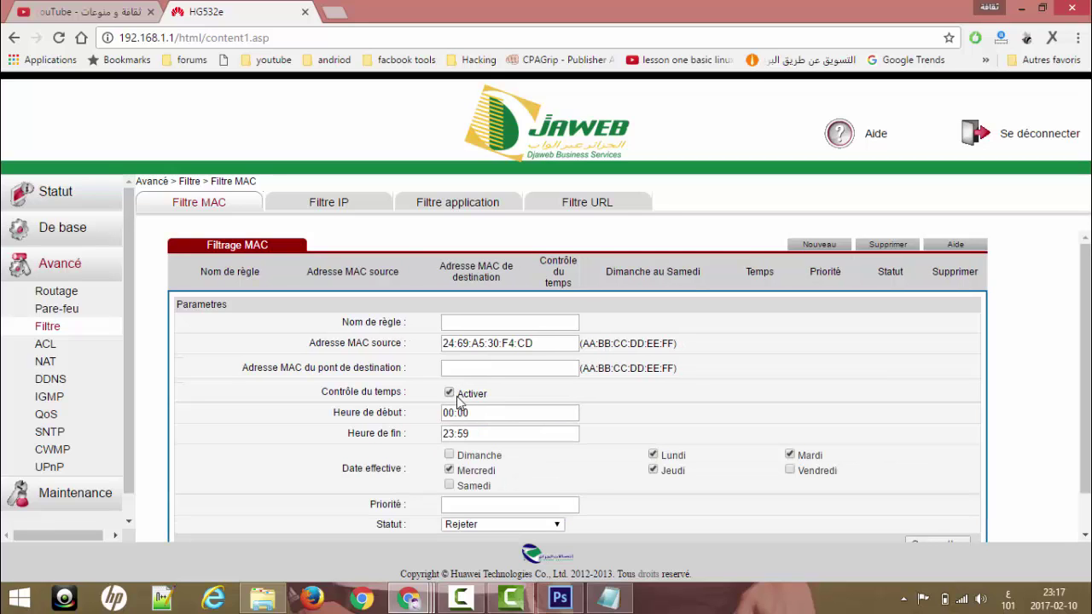
Check the time window's start time 00:00 and end time 23:59
scroll(570, 367, "down", 1)
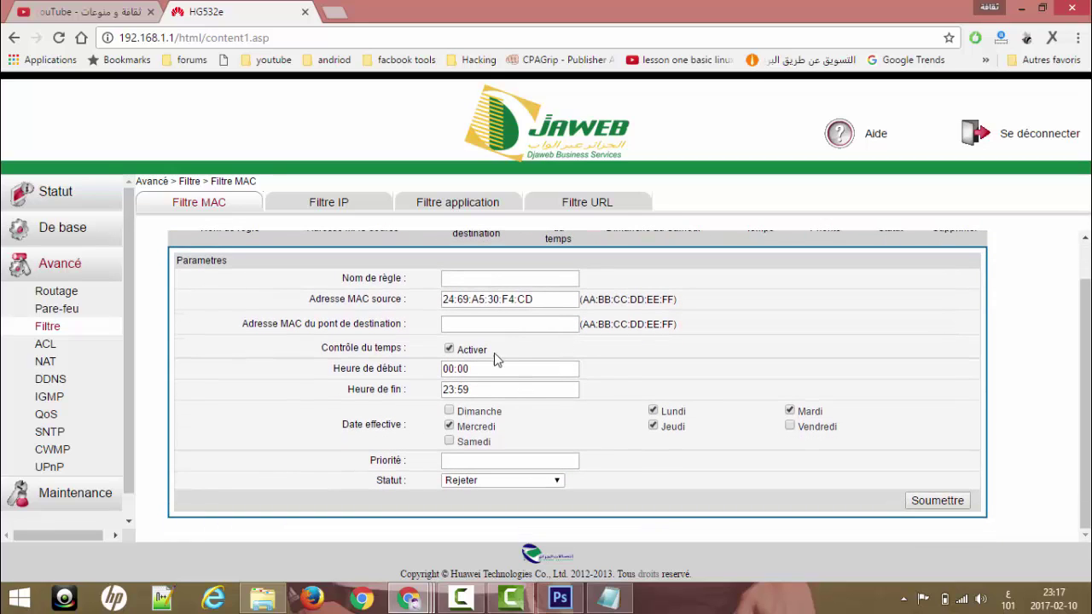
left_click_drag(472, 369, 344, 354)
left_click_drag(471, 392, 415, 389)
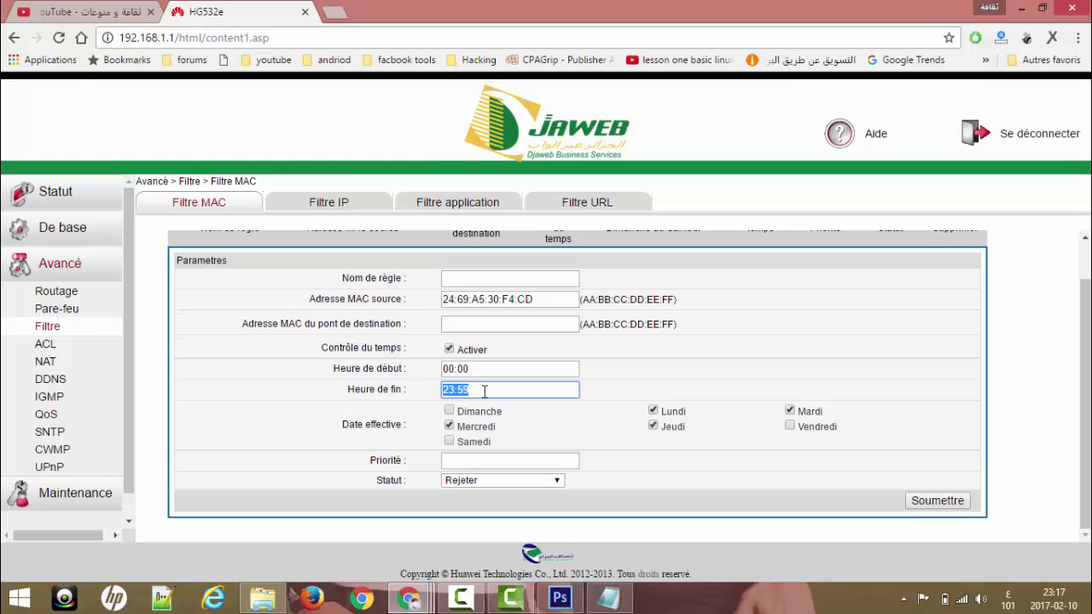
left_click_drag(486, 366, 394, 408)
left_click(493, 389)
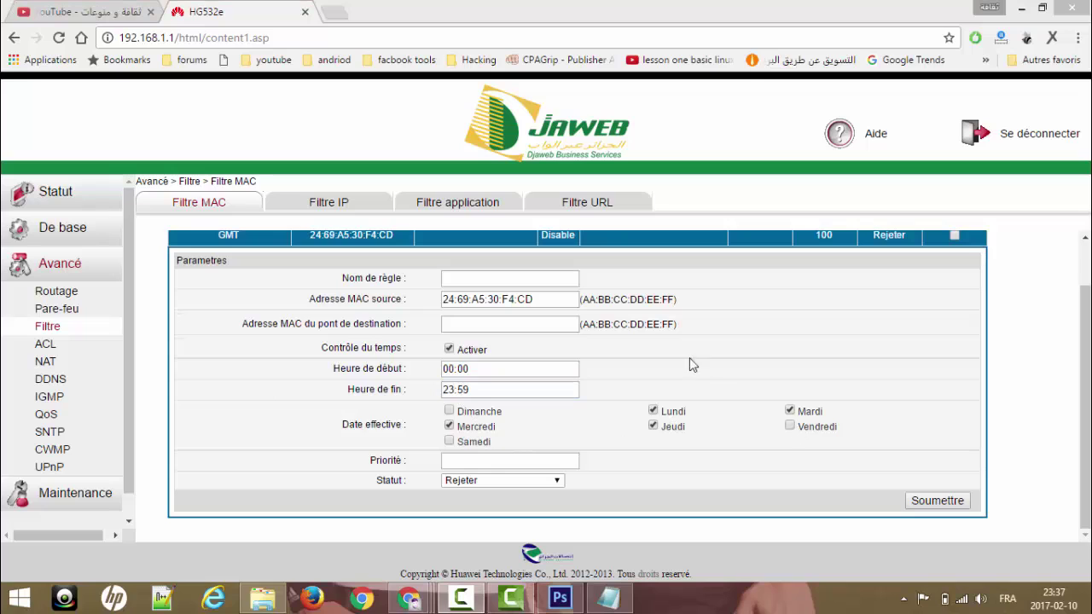
Name the rule GMT, give it priority 100, and submit it to the filter list
left_click(482, 279)
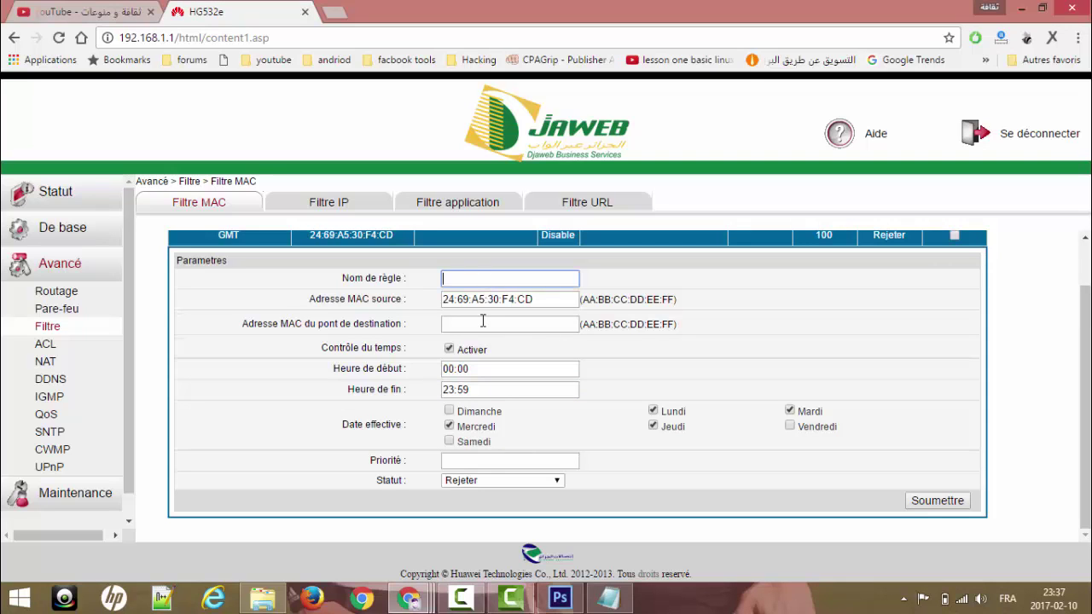
type("Gmt")
key("BackSpace")
key("BackSpace")
type("MT")
left_click(493, 461)
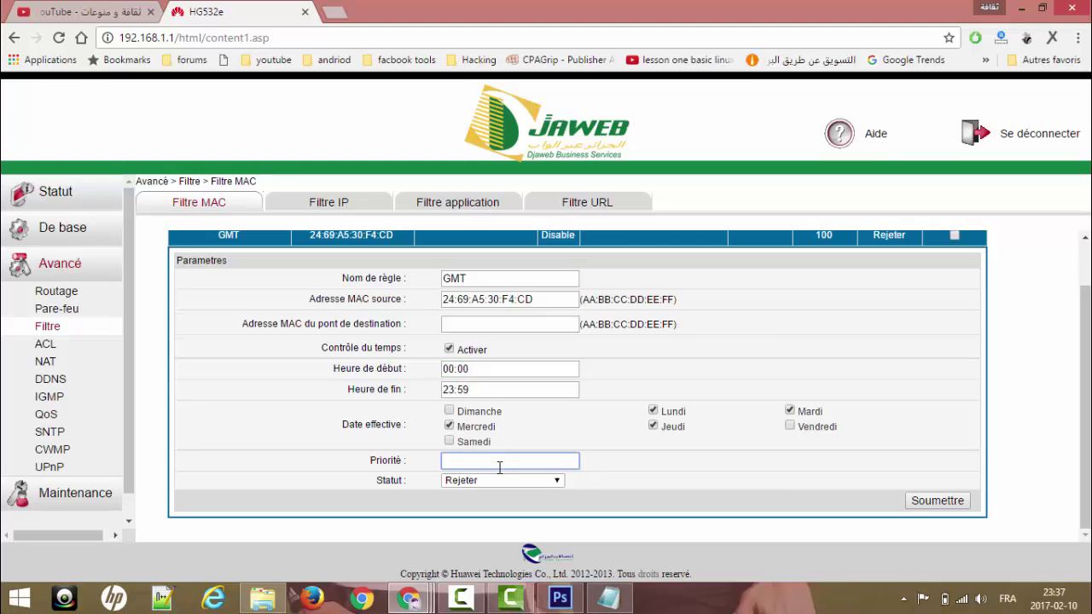
type("100")
left_click(938, 502)
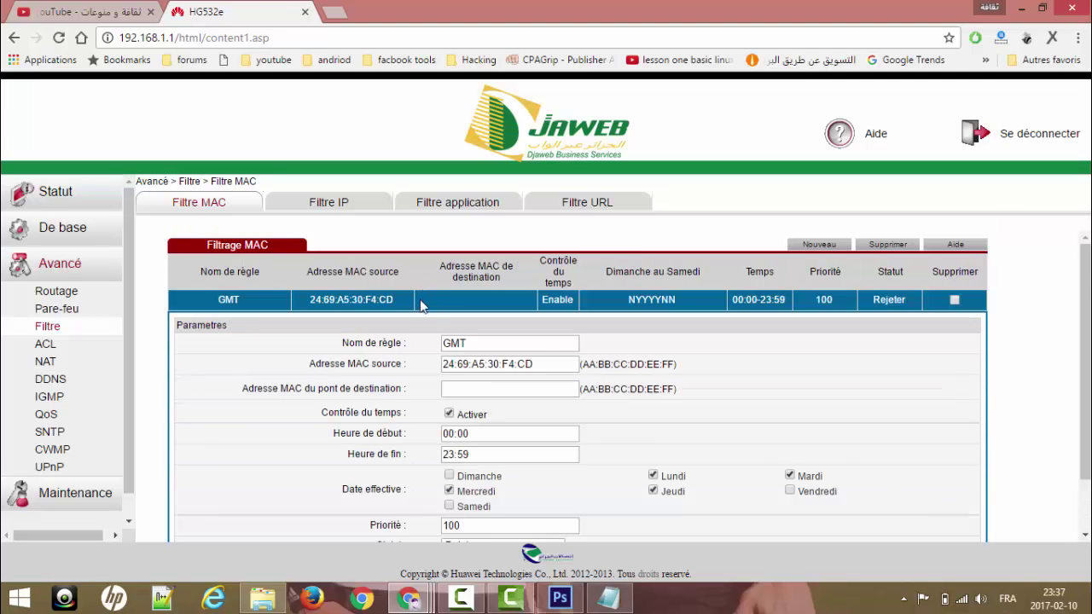
scroll(427, 306, "down", 1)
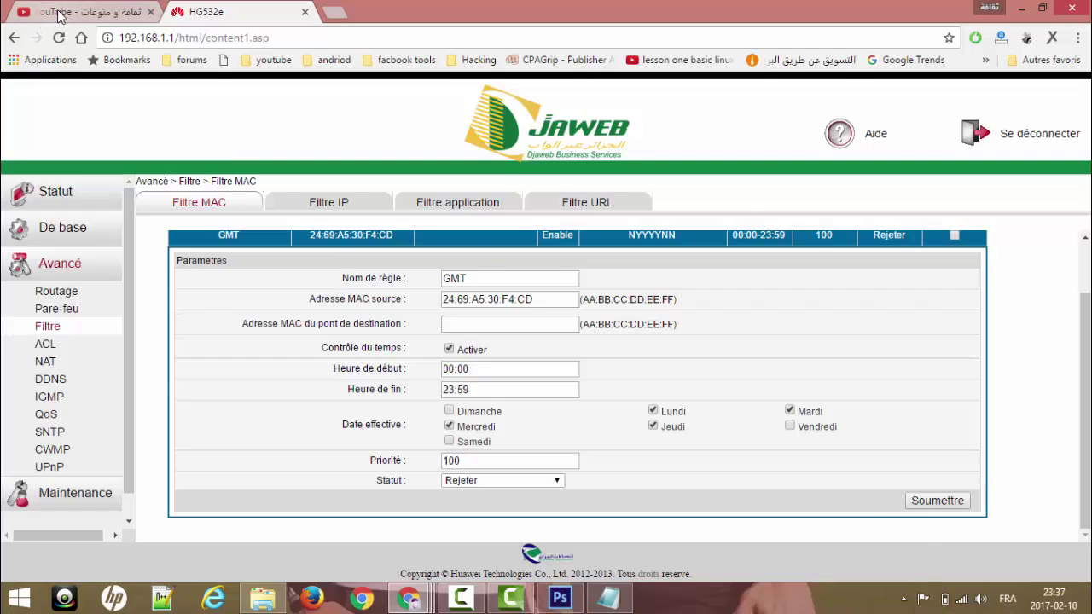
left_click(57, 12)
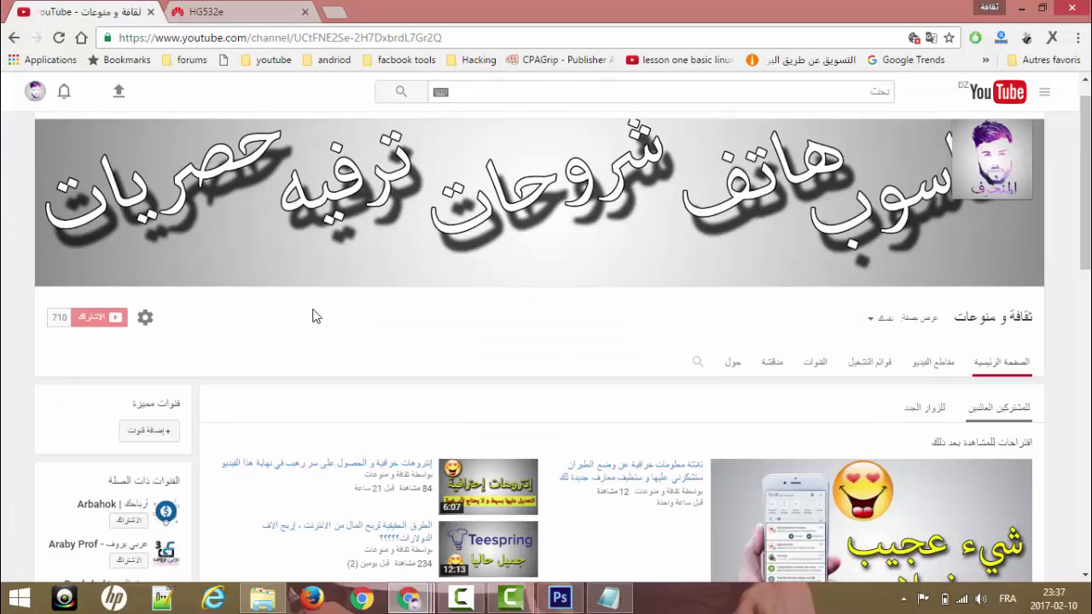